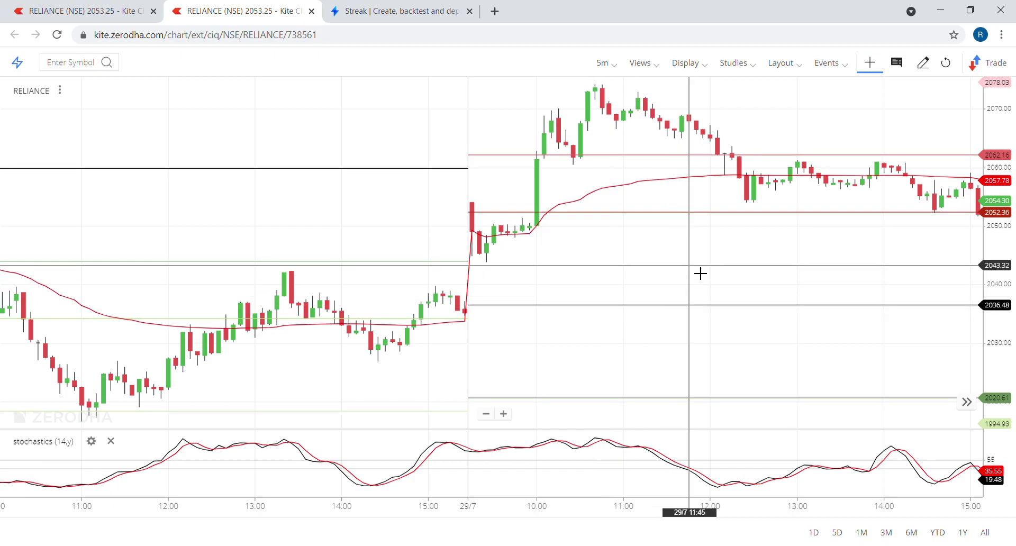
pyautogui.scroll(-5, 701, 274)
pyautogui.moveTo(806, 258); pyautogui.dragTo(551, 234)
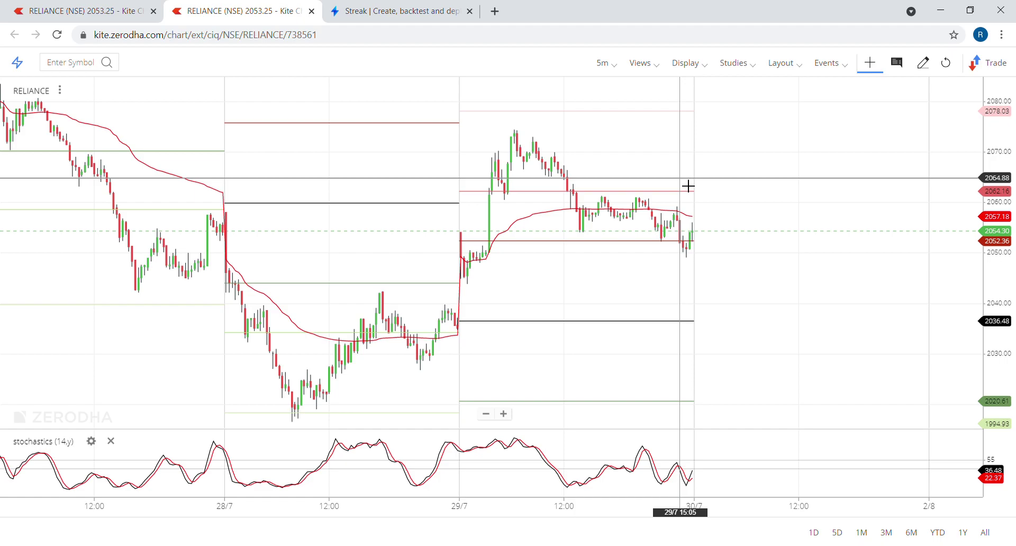
# - Switch to Streak and start a new strategy for RELIANCE NSE with a 5 Minutes timeframe
pyautogui.click(432, 7)
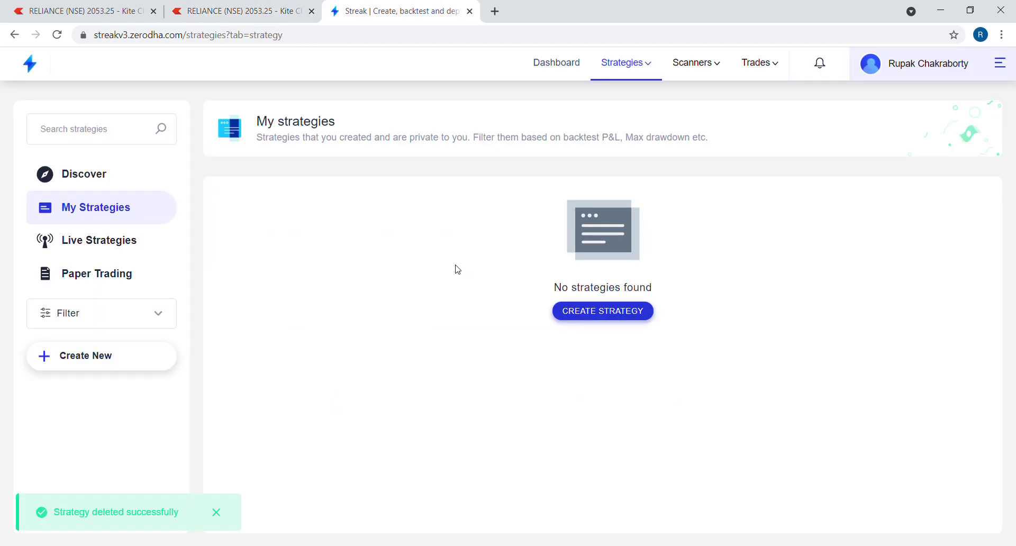
pyautogui.click(594, 322)
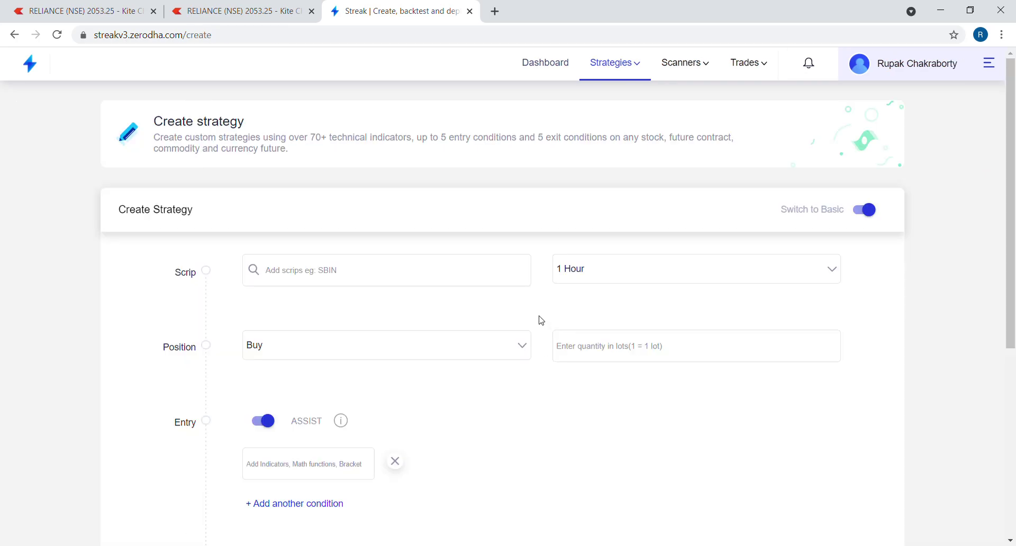
pyautogui.click(339, 269)
pyautogui.write('relia')
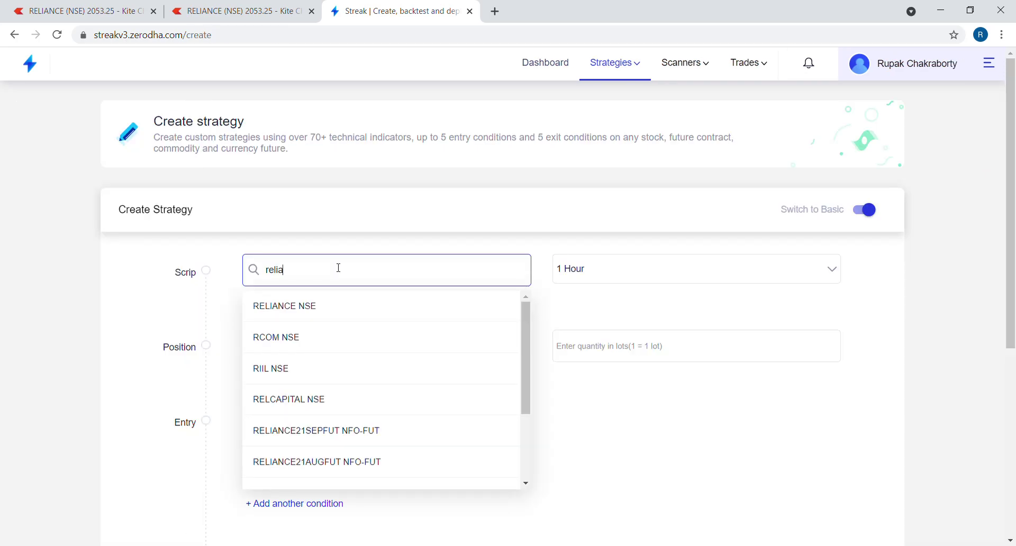
pyautogui.click(336, 305)
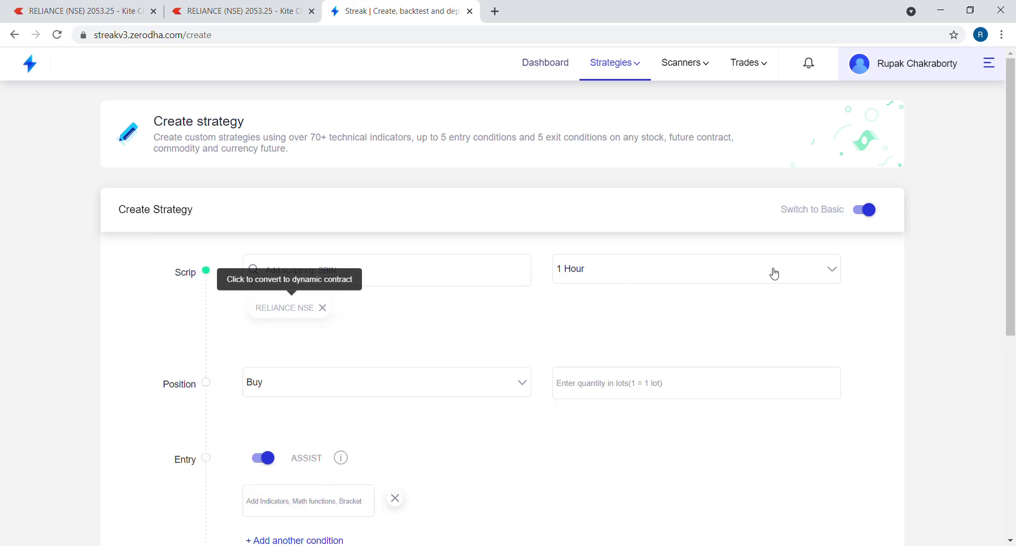
pyautogui.click(773, 271)
pyautogui.click(622, 363)
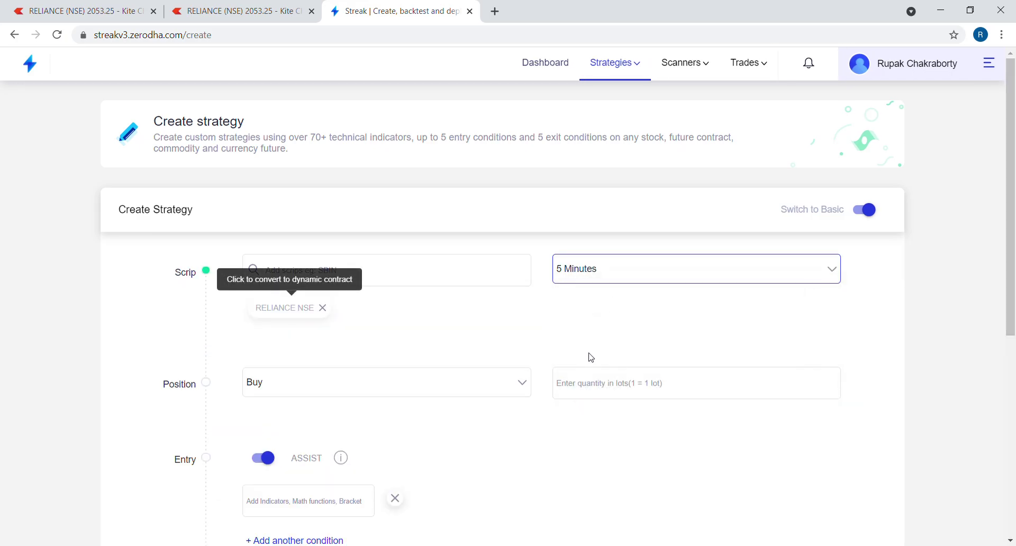
# - Switch to Kite, check the RELIANCE buy order details, and cancel the order form
pyautogui.scroll(-1, 590, 356)
pyautogui.click(233, 11)
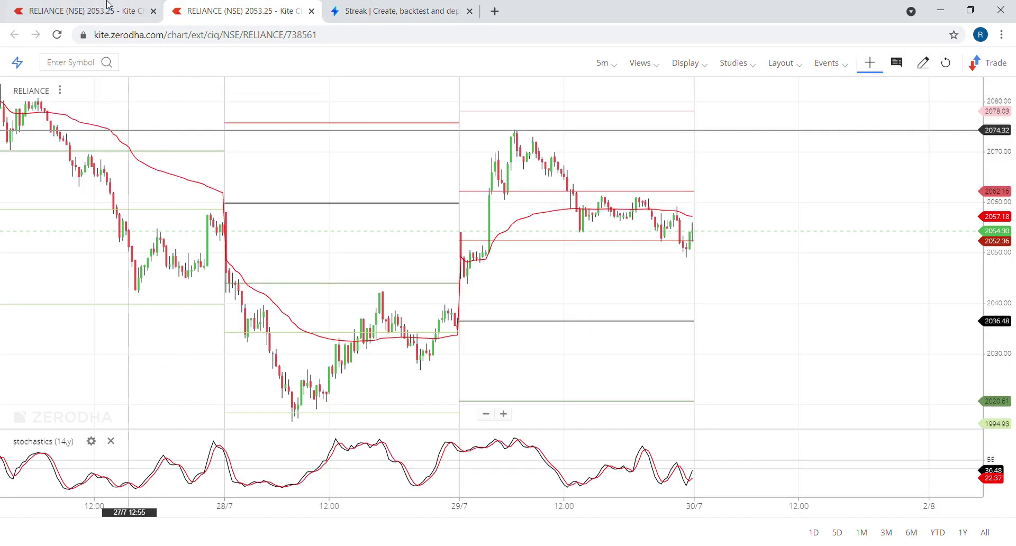
pyautogui.click(80, 11)
pyautogui.click(136, 295)
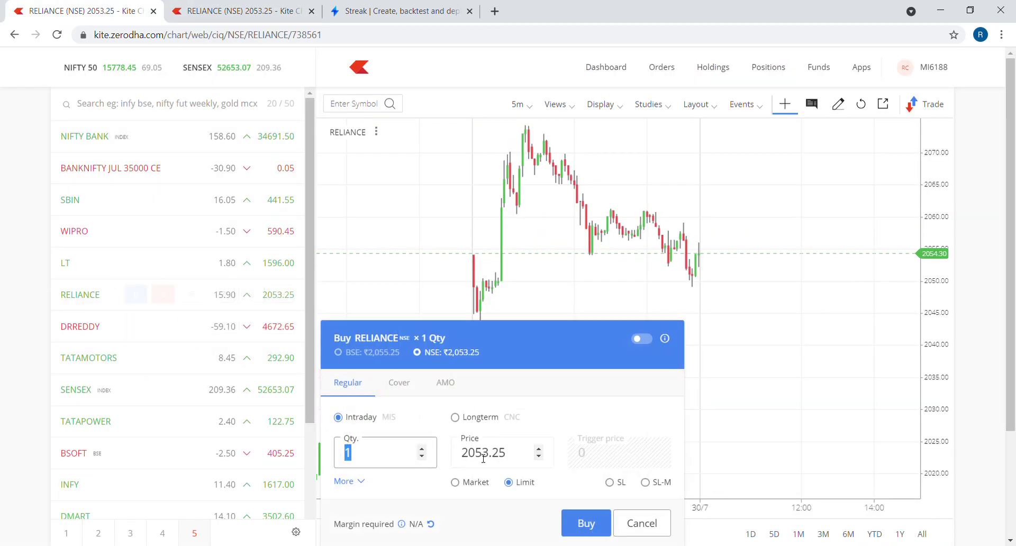
pyautogui.click(641, 523)
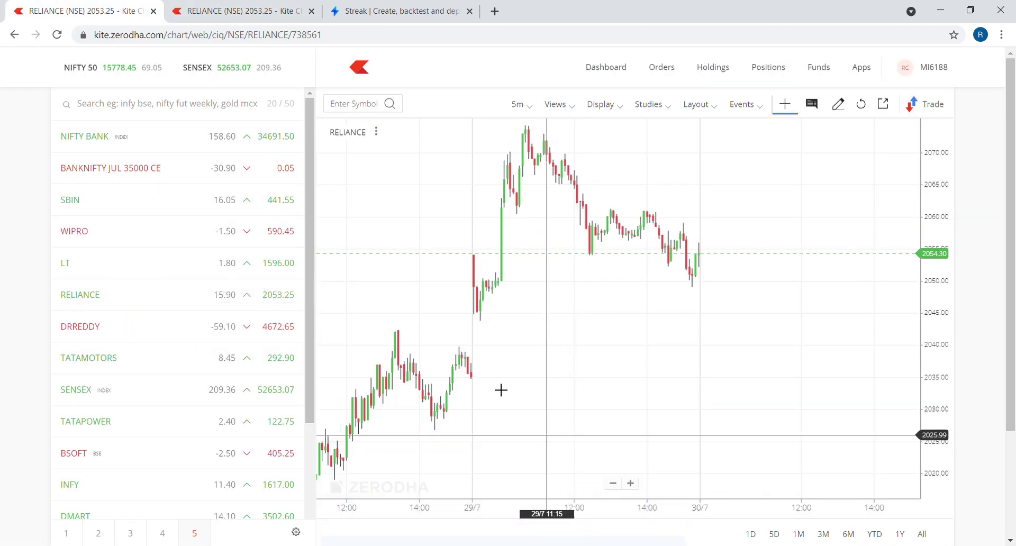
# - Return to Streak and set the buy position's quantity to 100
pyautogui.click(392, 11)
pyautogui.click(643, 332)
pyautogui.write('100')
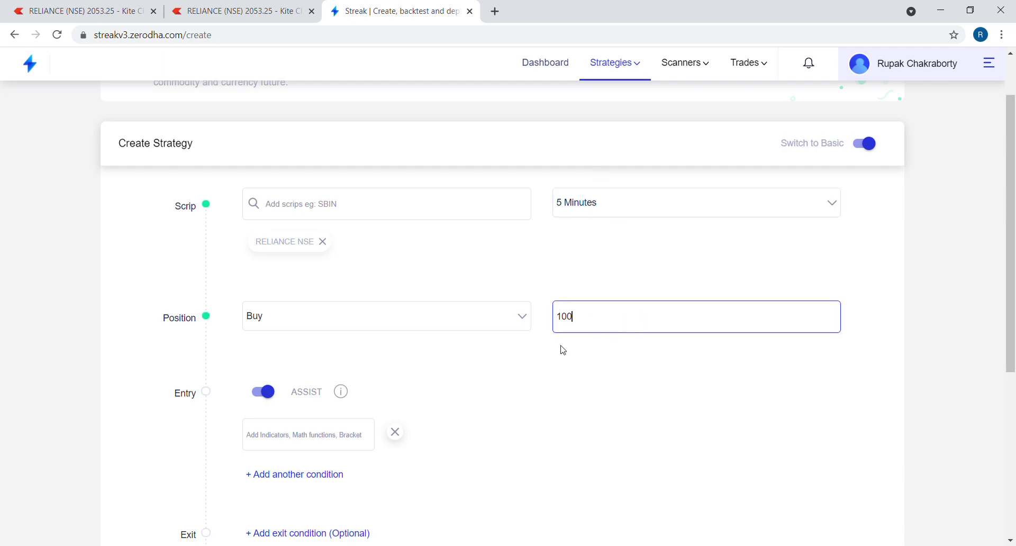
# - Begin the first entry condition with the Previous N indicator, using Close, -1 and 5min
pyautogui.scroll(-2, 563, 350)
pyautogui.click(298, 314)
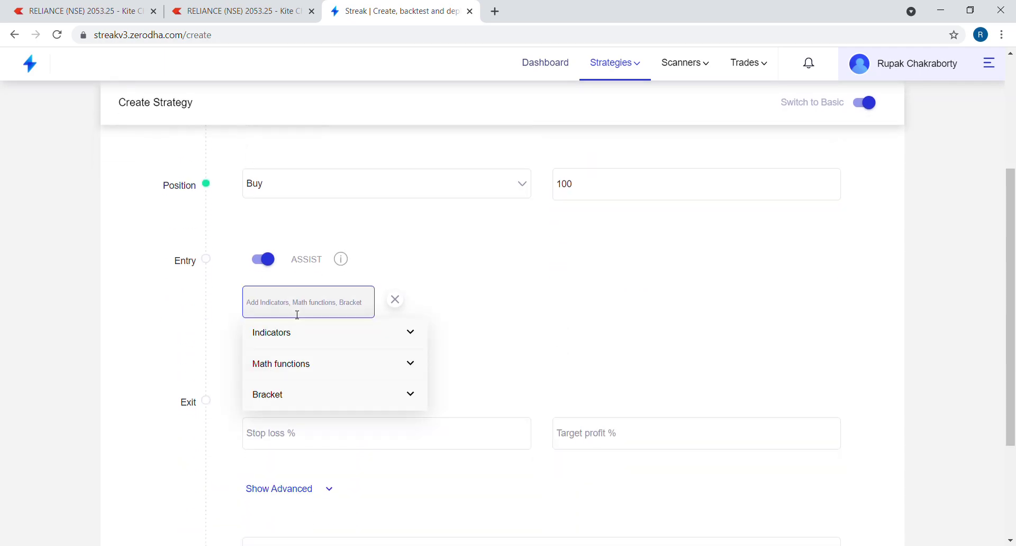
pyautogui.write('prev')
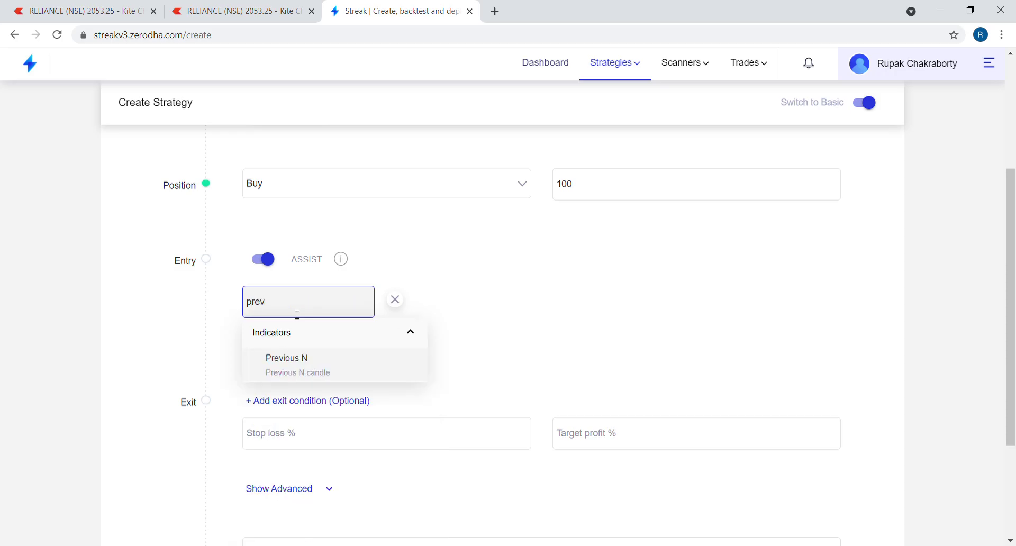
pyautogui.click(307, 380)
pyautogui.click(306, 493)
pyautogui.click(302, 517)
pyautogui.click(291, 522)
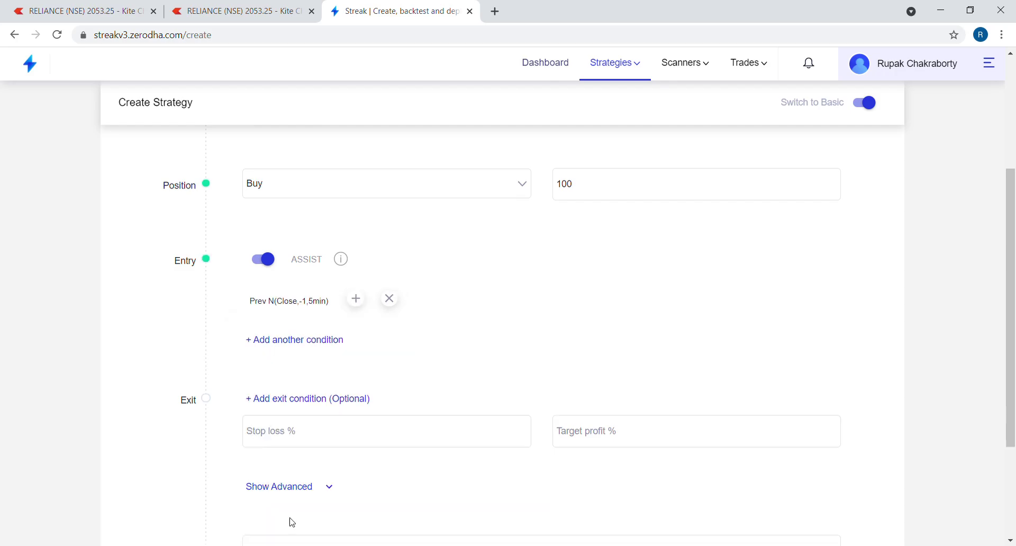
# - Complete the first entry condition with the comparator higher than and the VWAP indicator at offset 0
pyautogui.click(356, 299)
pyautogui.write('hi')
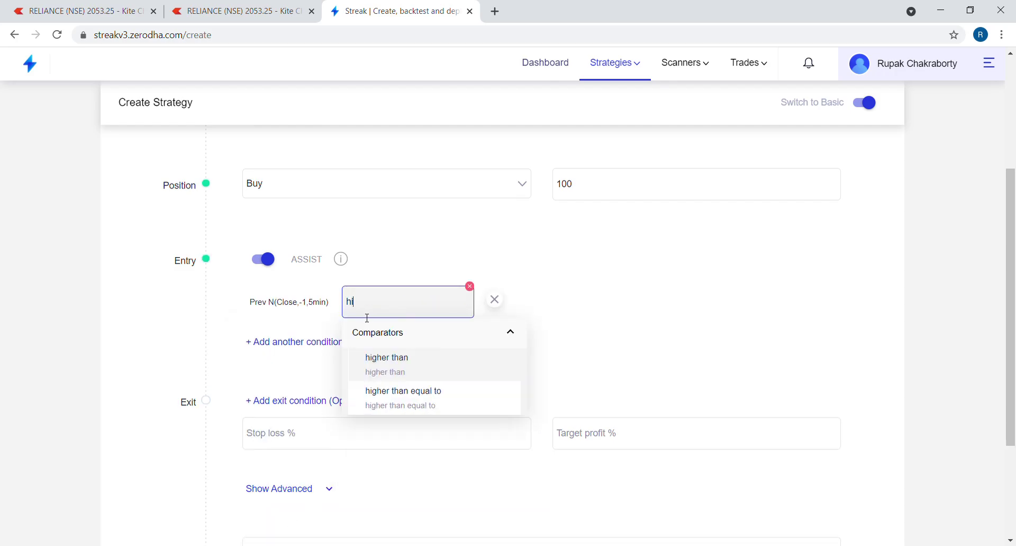
pyautogui.write('gher')
pyautogui.click(389, 358)
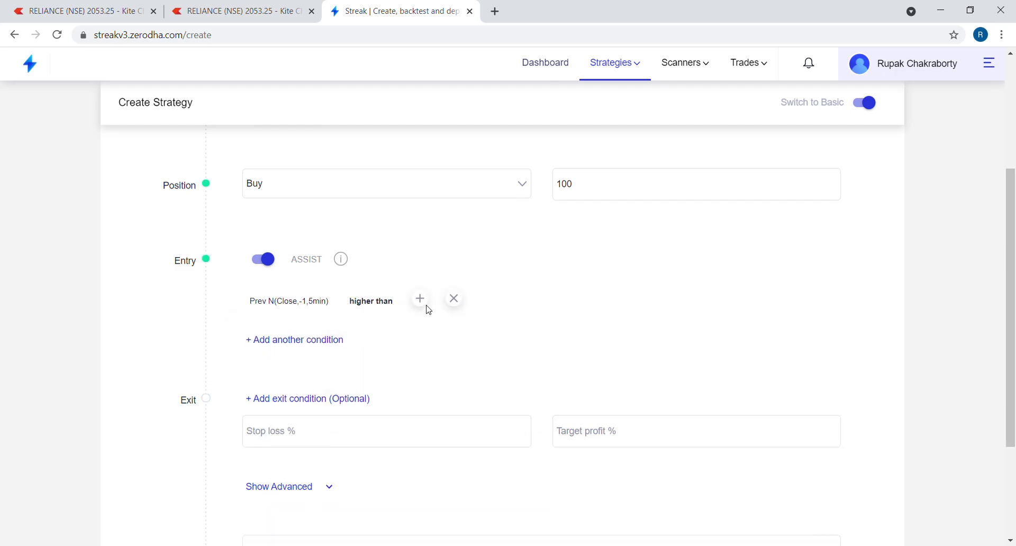
pyautogui.click(426, 302)
pyautogui.write('vwap')
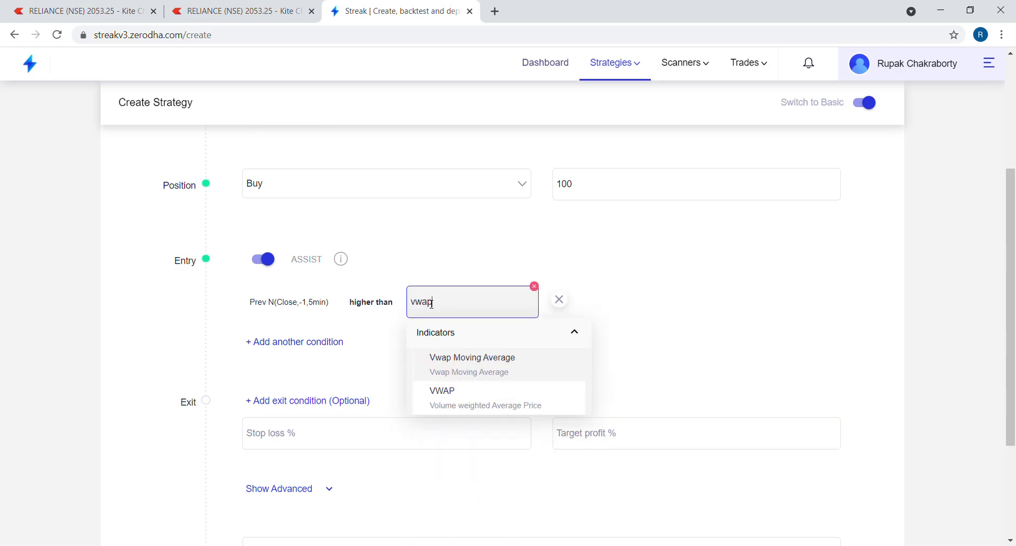
pyautogui.click(445, 396)
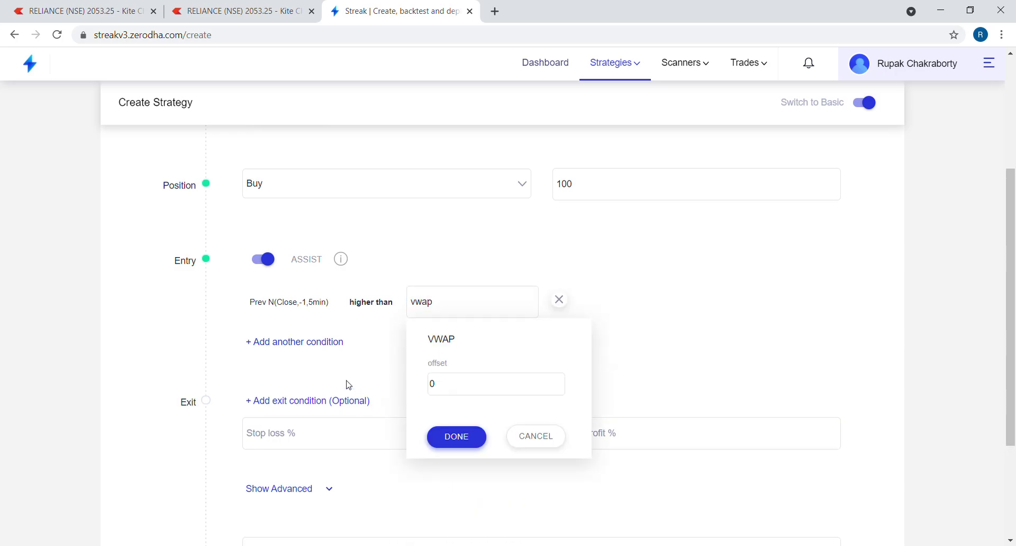
pyautogui.click(471, 440)
# - Add a second entry condition requiring Stochastic(14,%k,Yes,0) to be higher than Stochastic(14,%d,Yes,0)
pyautogui.click(310, 340)
pyautogui.click(330, 343)
pyautogui.write('stochast')
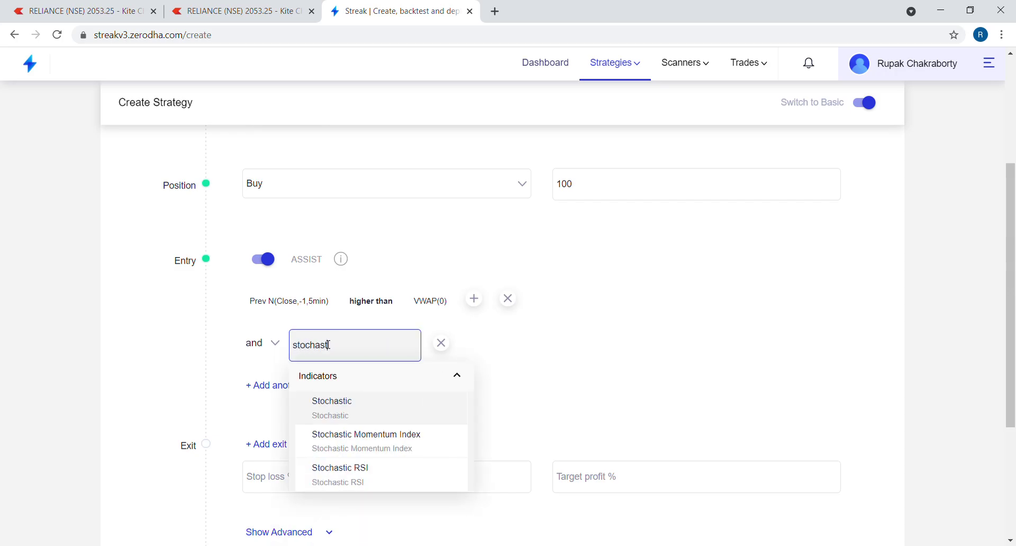
pyautogui.click(329, 403)
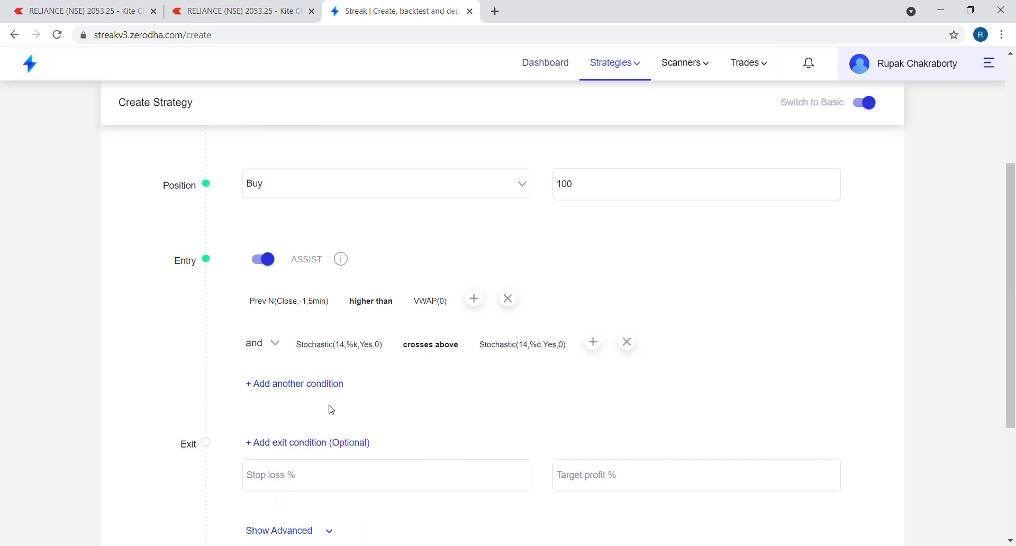
pyautogui.click(458, 344)
pyautogui.write('higher')
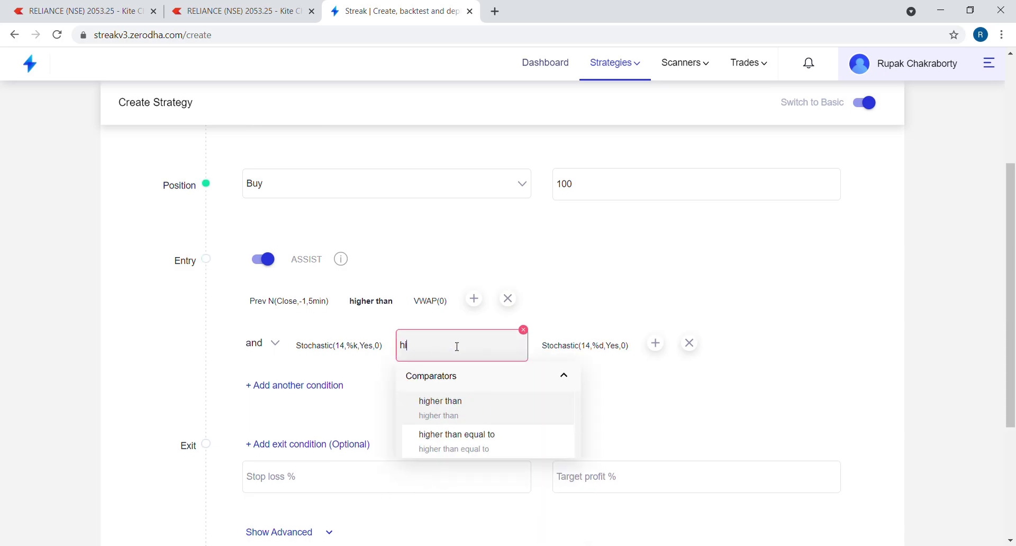
pyautogui.click(465, 402)
# - Add a third entry condition starting with the Previous N indicator, using Close, -1 and 5min
pyautogui.click(317, 384)
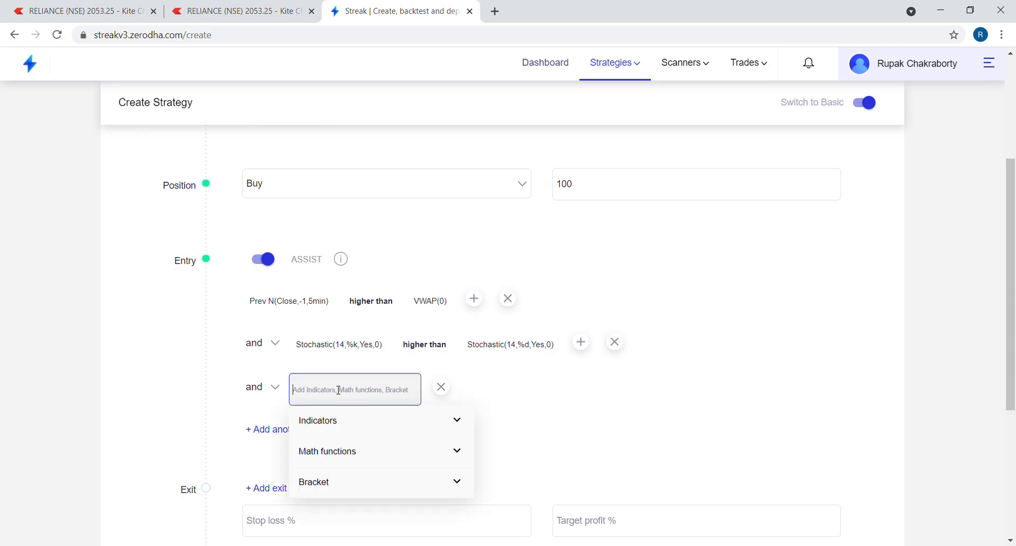
pyautogui.write('prev')
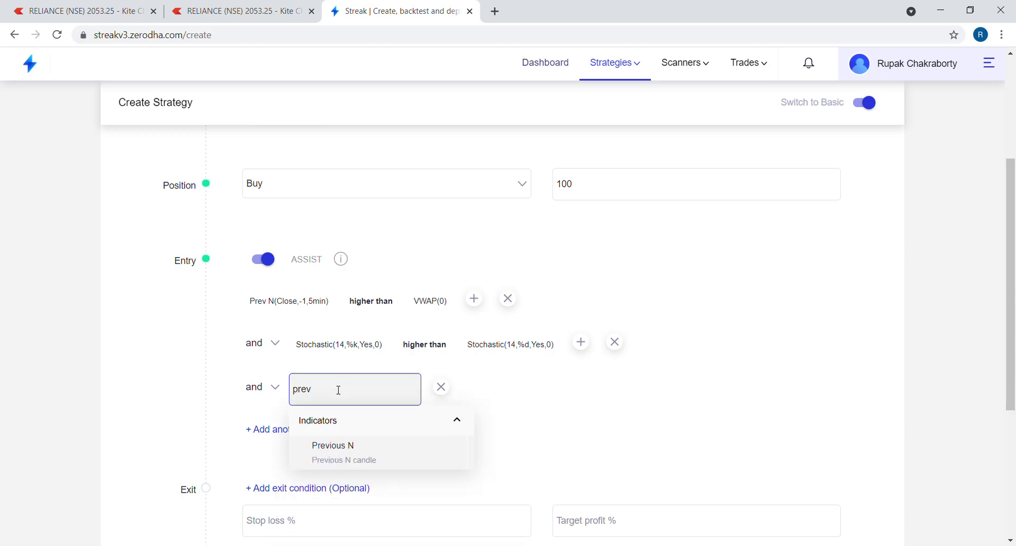
pyautogui.click(354, 447)
pyautogui.scroll(-3, 515, 370)
pyautogui.click(333, 443)
pyautogui.click(339, 468)
pyautogui.click(344, 480)
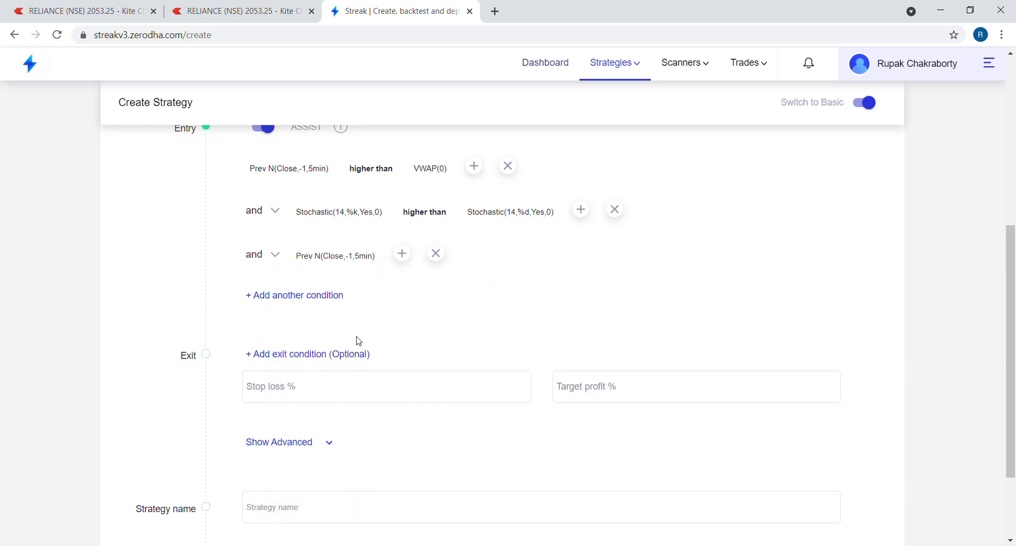
# - Complete the third entry condition with crosses above and Pivot points, using signal r1, type fibonacci and continuous No
pyautogui.click(402, 254)
pyautogui.write('crosse')
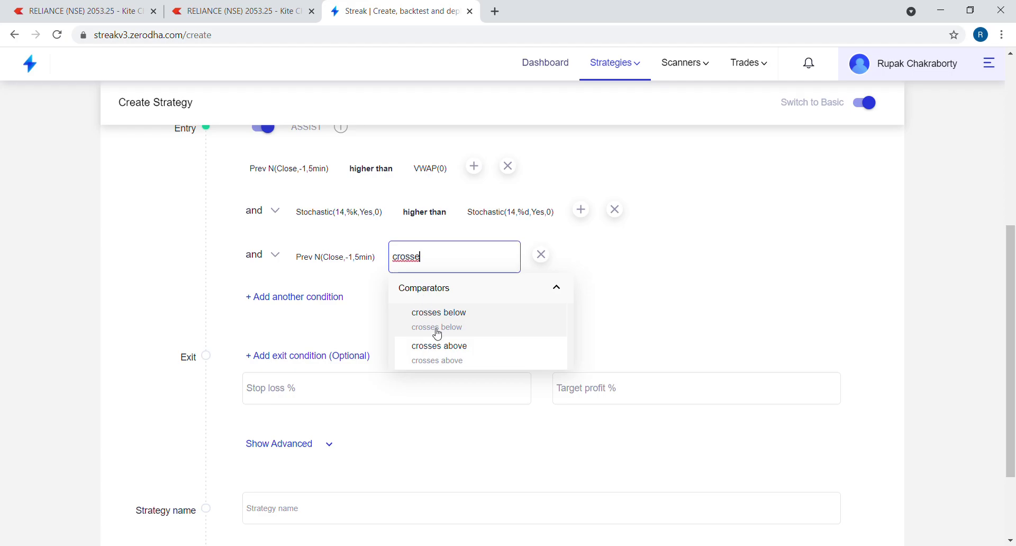
pyautogui.click(442, 349)
pyautogui.click(479, 254)
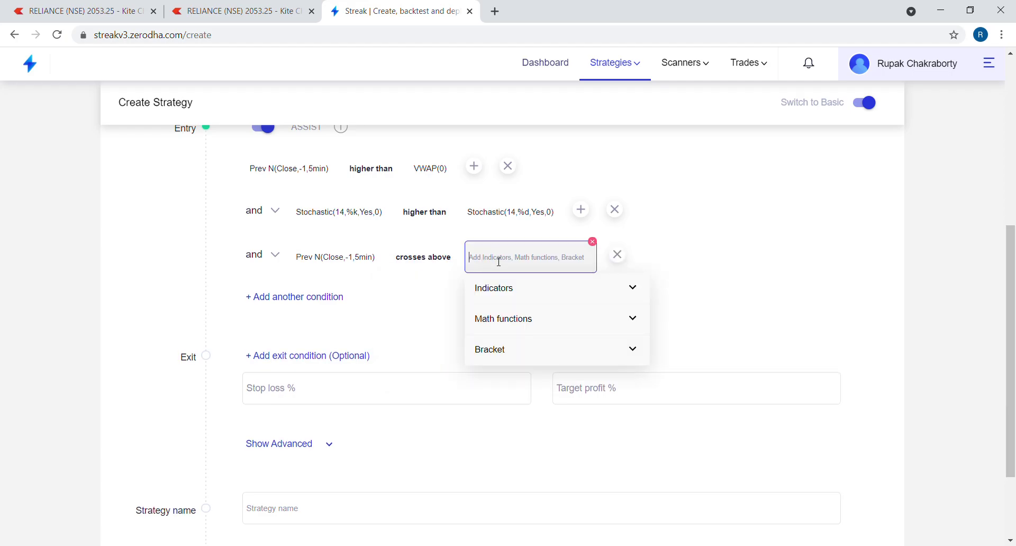
pyautogui.write('pivot')
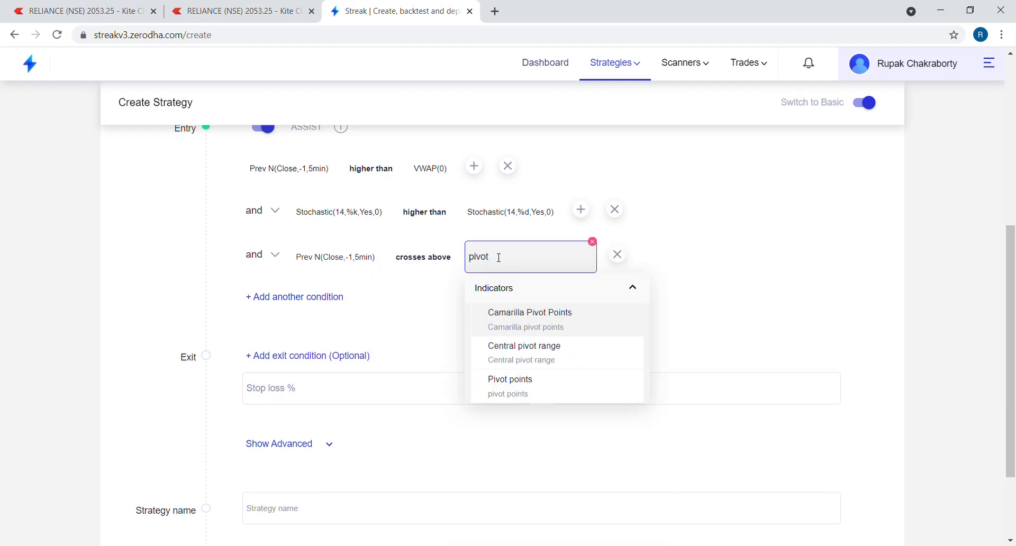
pyautogui.click(540, 387)
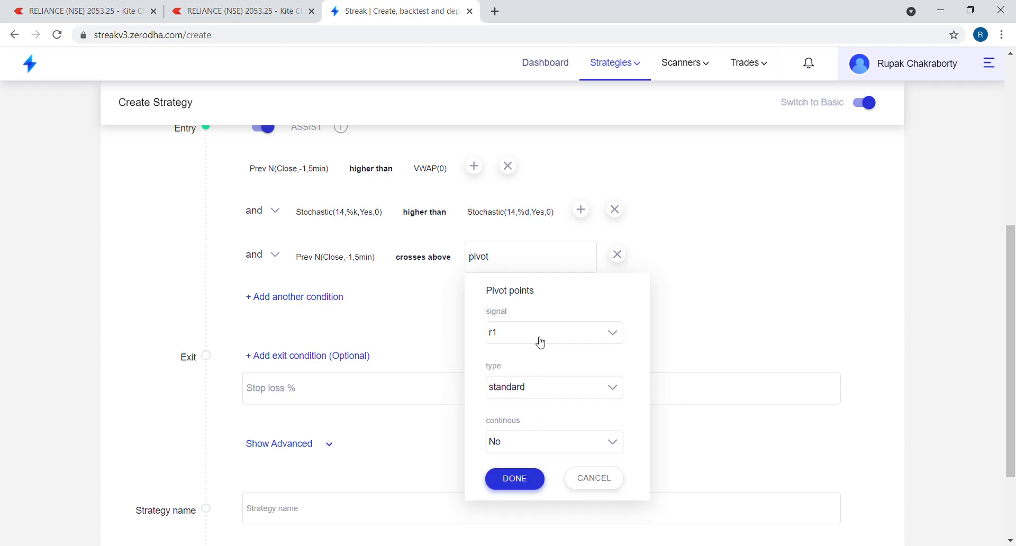
pyautogui.click(528, 387)
pyautogui.click(531, 445)
pyautogui.click(515, 479)
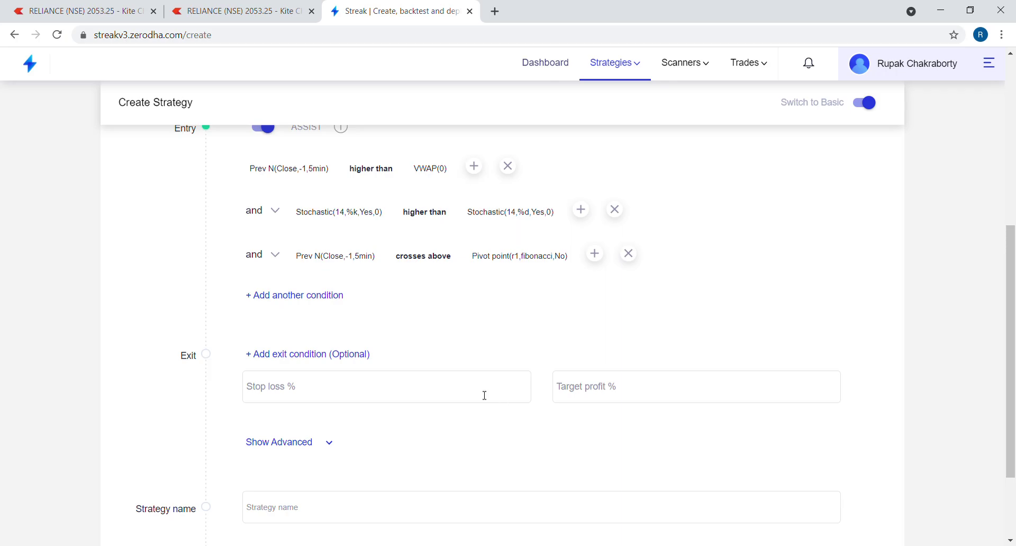
# - Set the exit target profit to 0.3% and the stop loss to 1%
pyautogui.click(354, 395)
pyautogui.click(556, 385)
pyautogui.write('0.3')
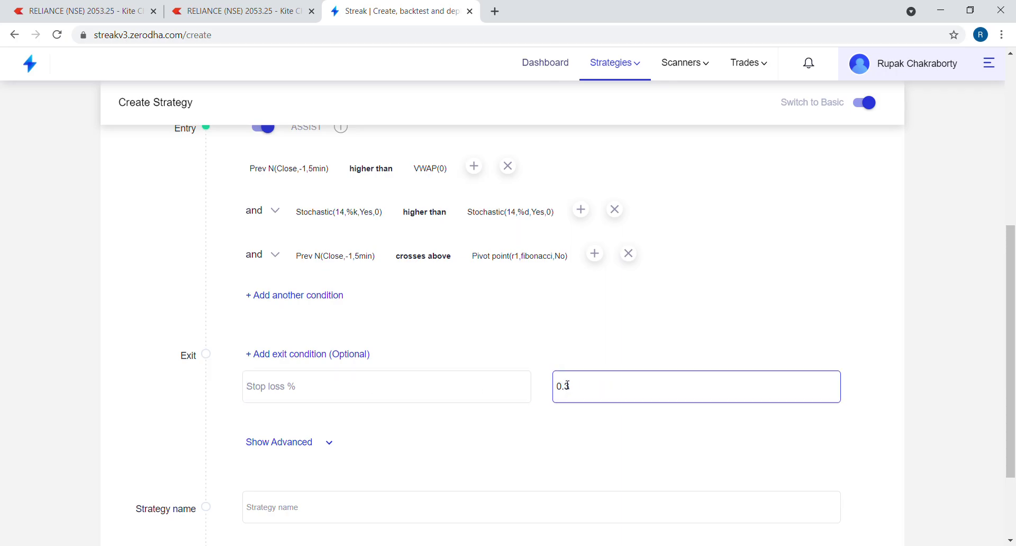
pyautogui.click(449, 400)
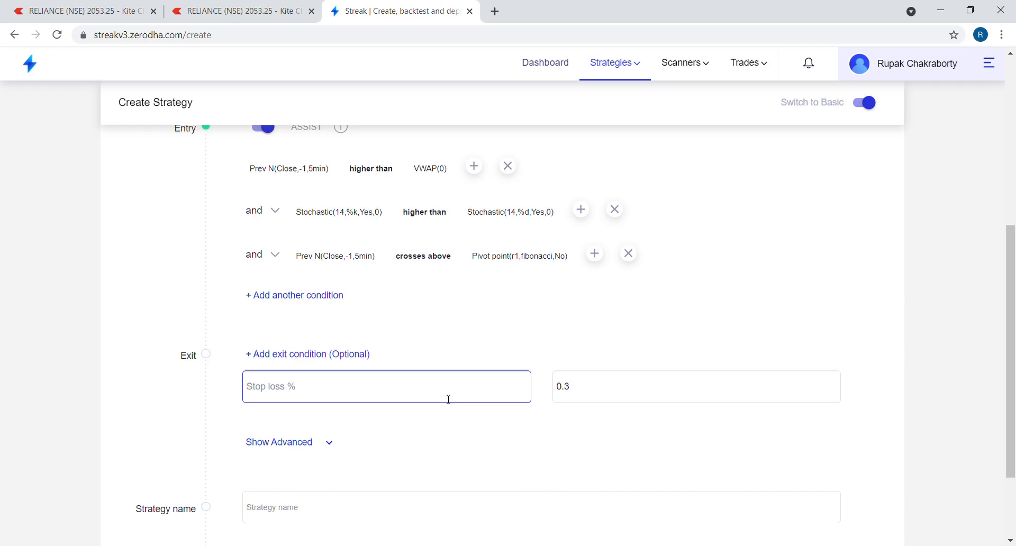
pyautogui.click(602, 393)
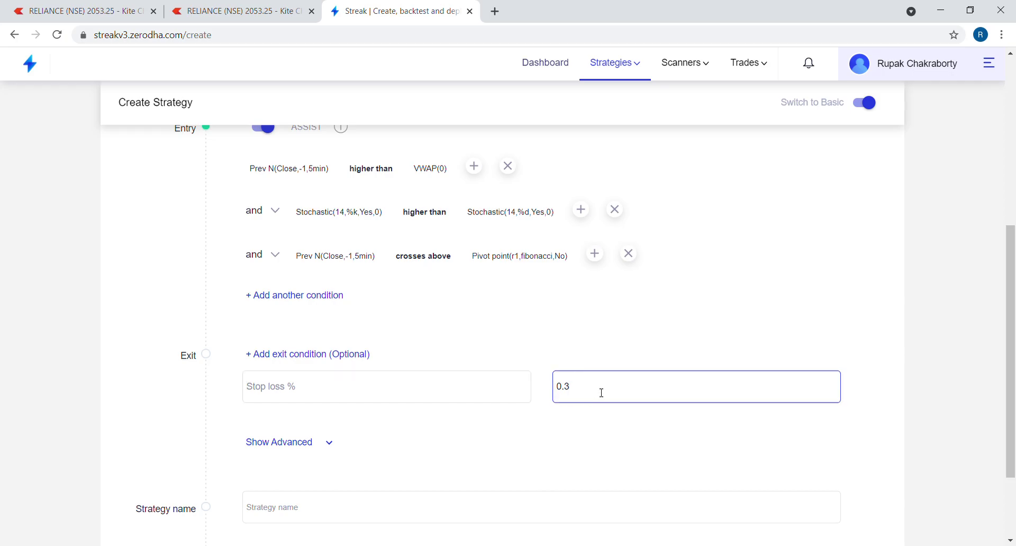
pyautogui.click(355, 394)
pyautogui.write('1')
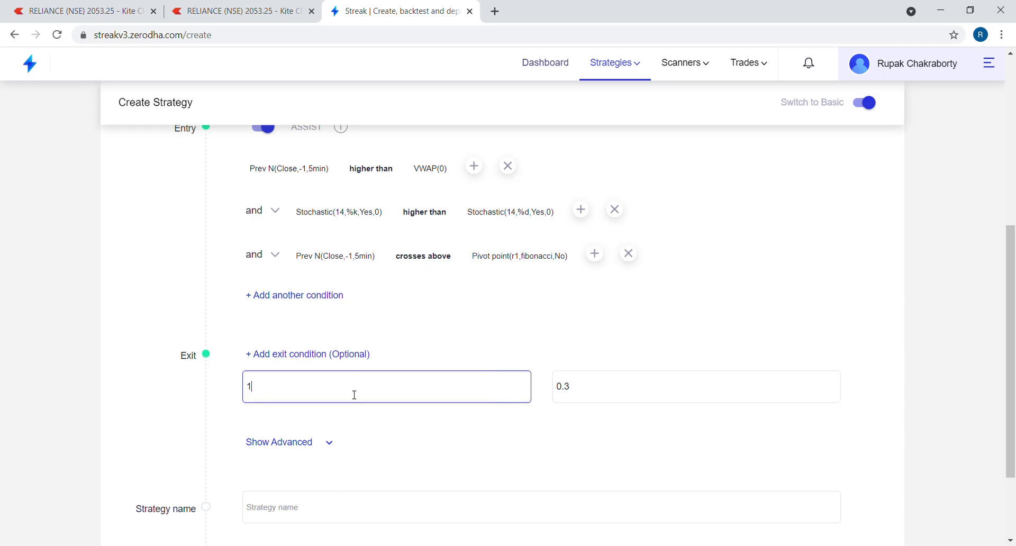
pyautogui.click(402, 335)
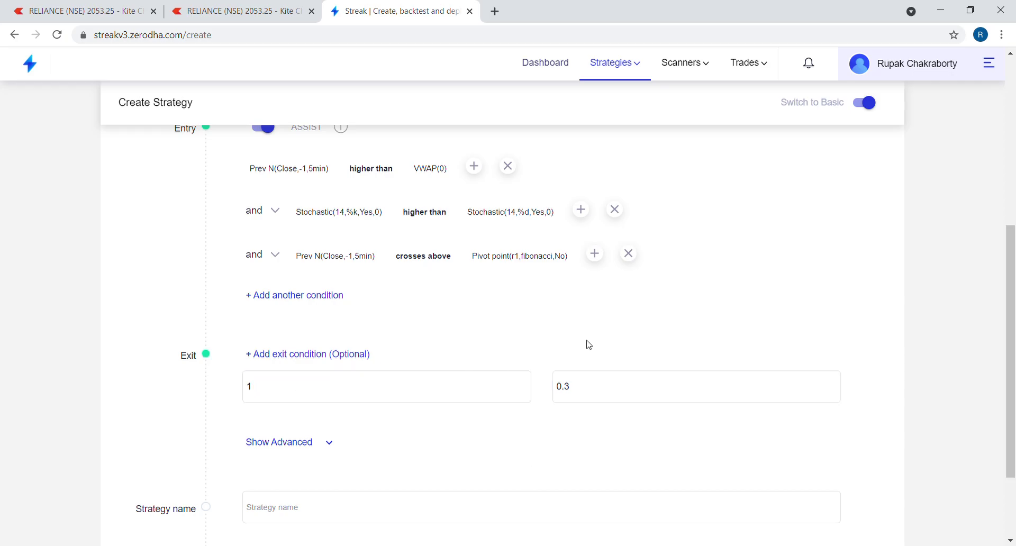
# - Name the strategy "pivot"
pyautogui.scroll(-3, 478, 368)
pyautogui.click(293, 394)
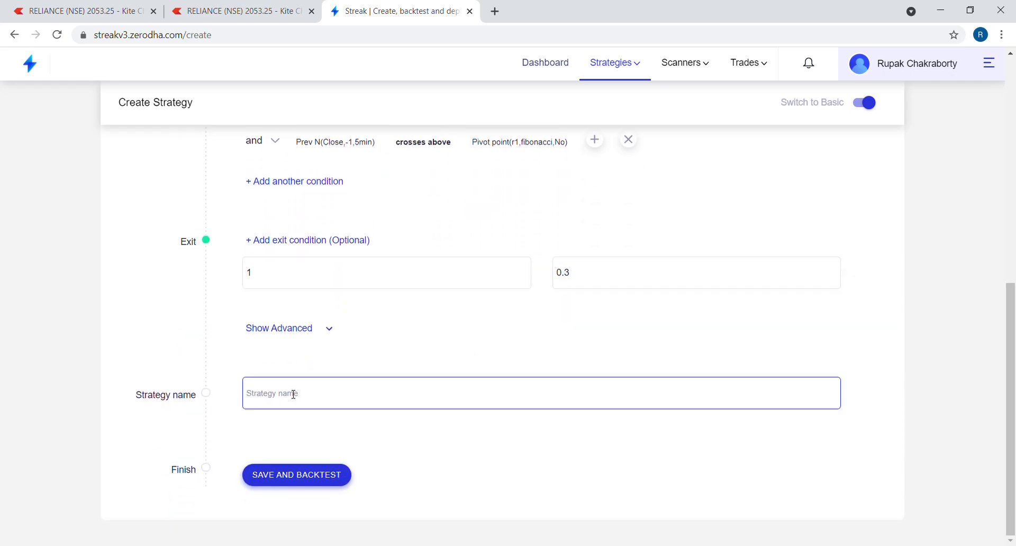
pyautogui.write('pivot')
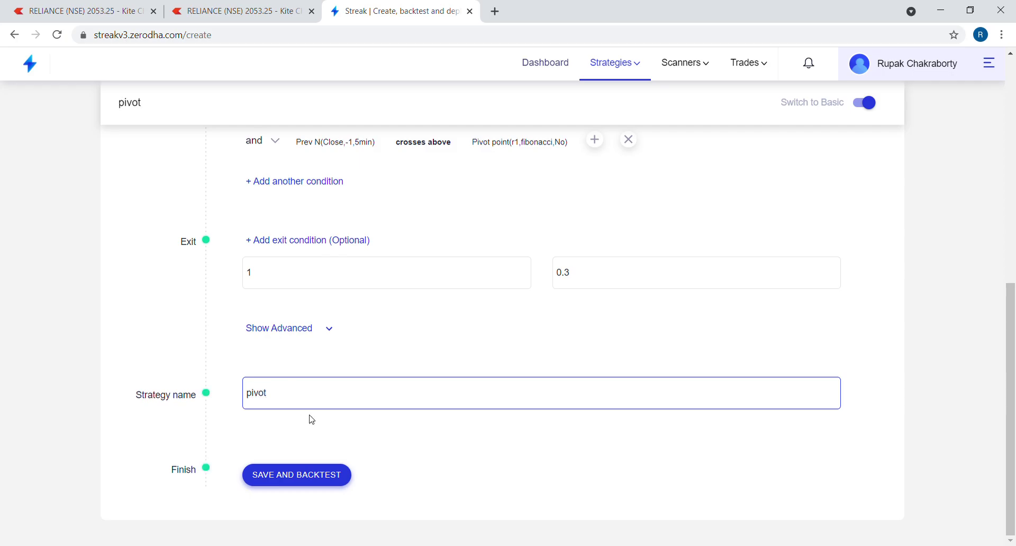
# - Save the buy-side pivot strategy and run its backtest
pyautogui.click(311, 464)
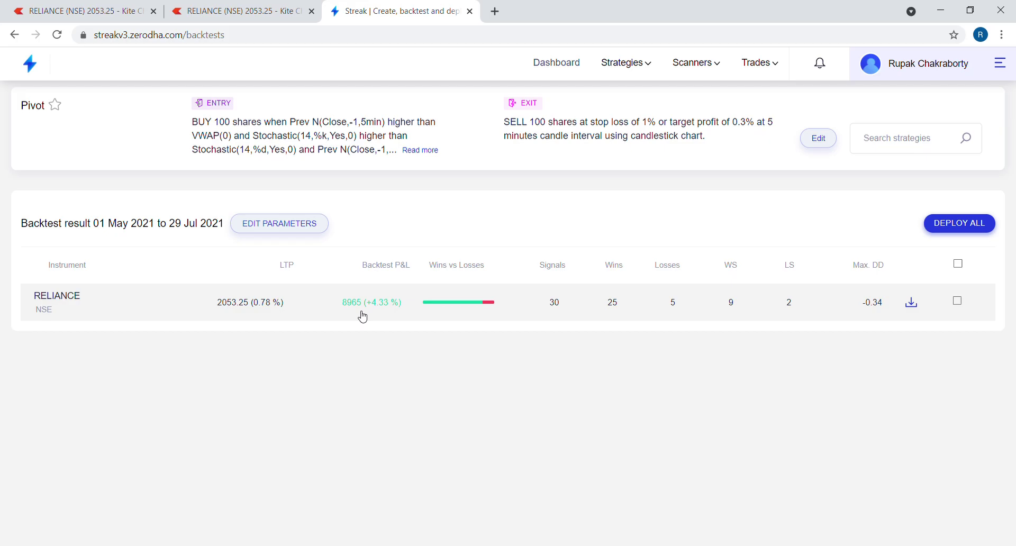
# - Reopen the backtested pivot strategy for editing and change its position to Sell
pyautogui.click(810, 139)
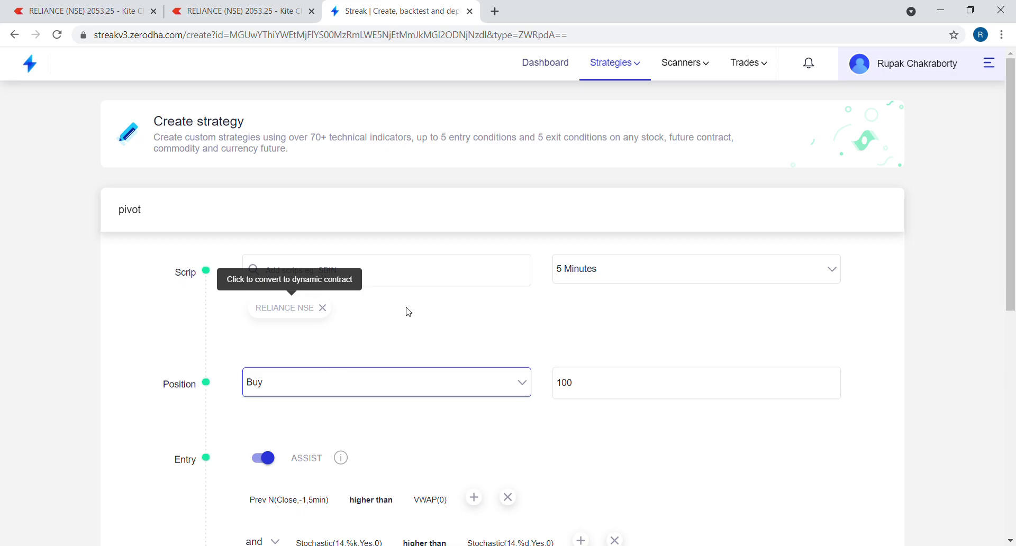
pyautogui.scroll(-3, 407, 309)
pyautogui.click(383, 257)
pyautogui.click(323, 311)
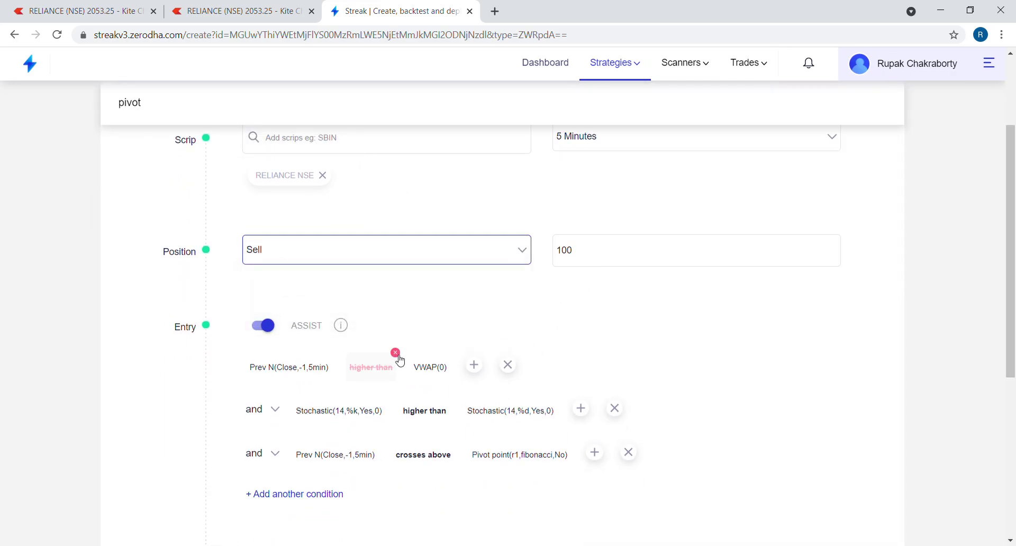
# - Change the comparators in the VWAP and Stochastic entry conditions to lower than
pyautogui.click(390, 369)
pyautogui.write('lower')
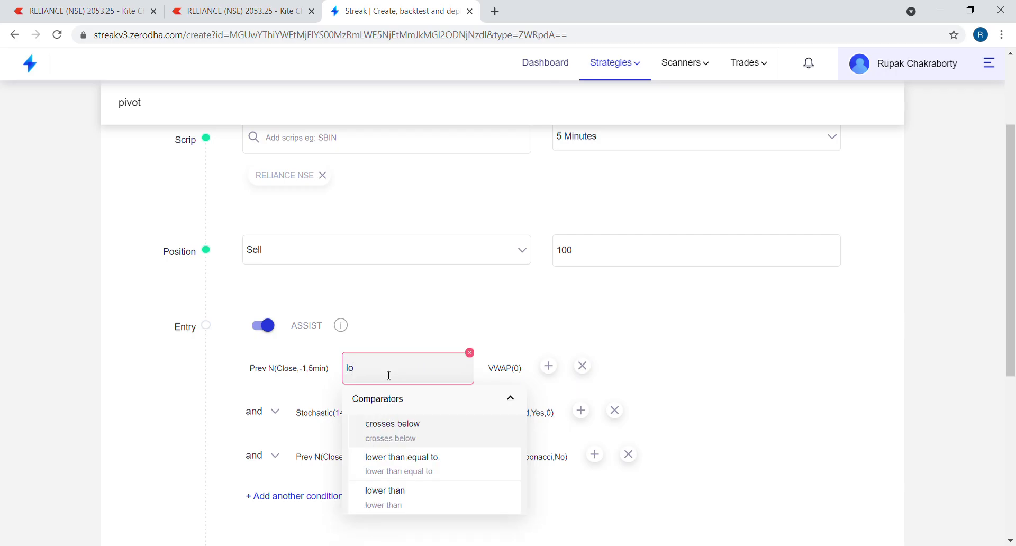
pyautogui.click(403, 462)
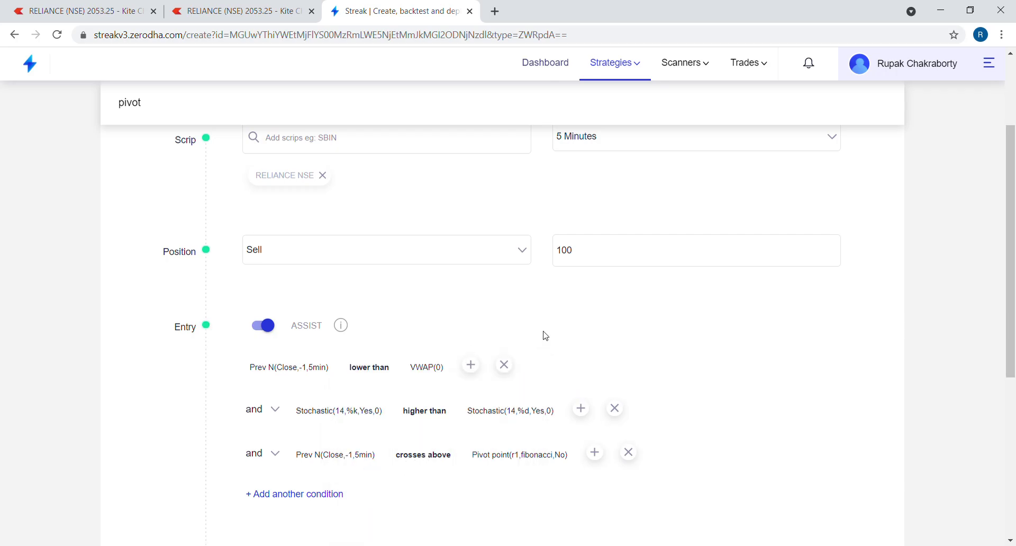
pyautogui.scroll(-1, 545, 336)
pyautogui.click(440, 344)
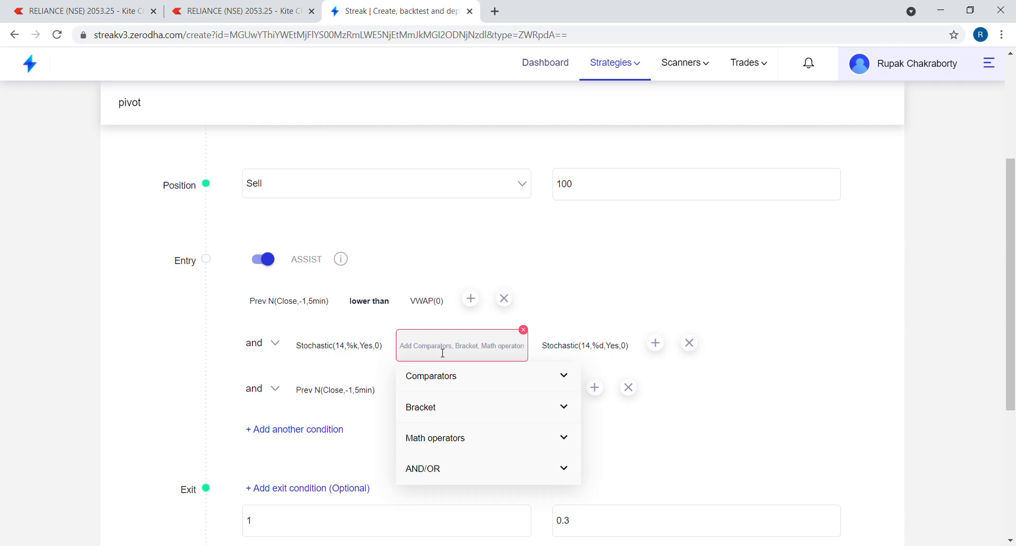
pyautogui.write('lower')
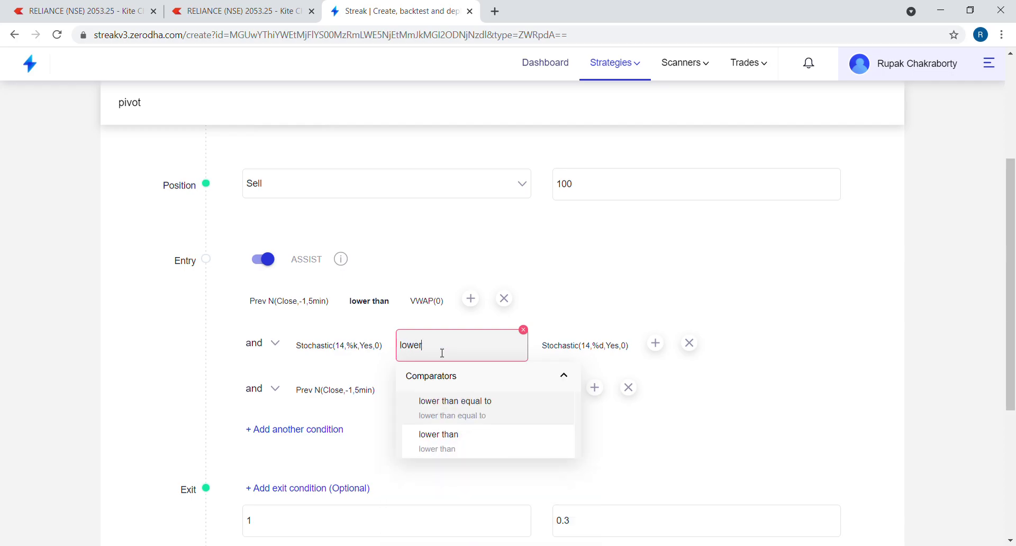
pyautogui.click(443, 438)
# - Change the third entry condition to crosses below and set its Pivot points signal to s1
pyautogui.click(456, 383)
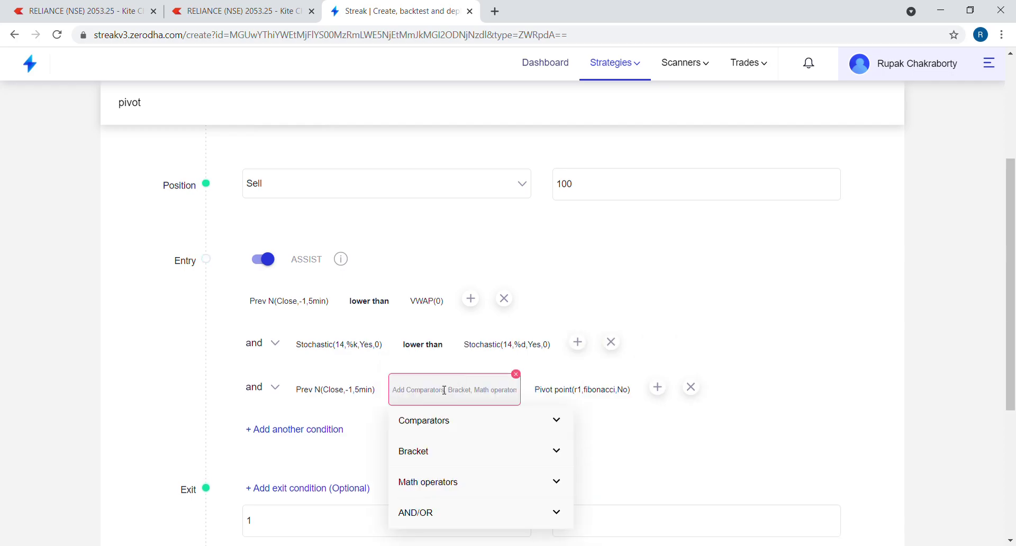
pyautogui.write('crosses')
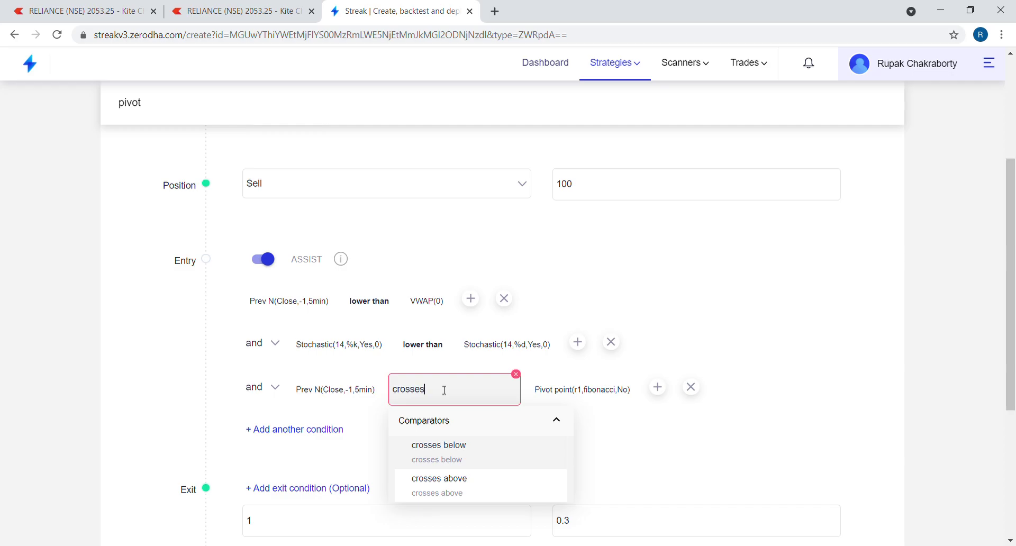
pyautogui.click(445, 447)
pyautogui.click(546, 398)
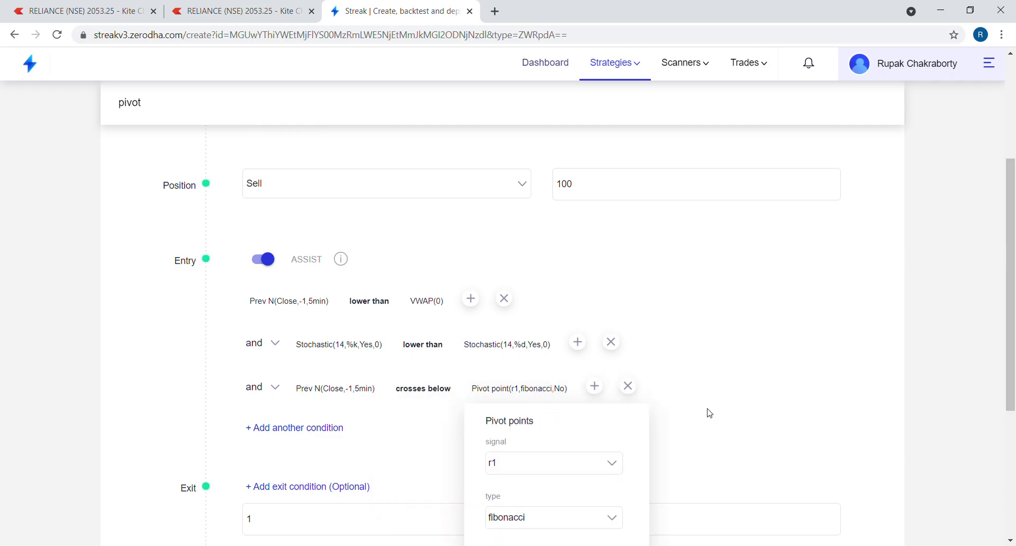
pyautogui.scroll(-1, 538, 410)
pyautogui.click(538, 405)
pyautogui.scroll(-3, 540, 471)
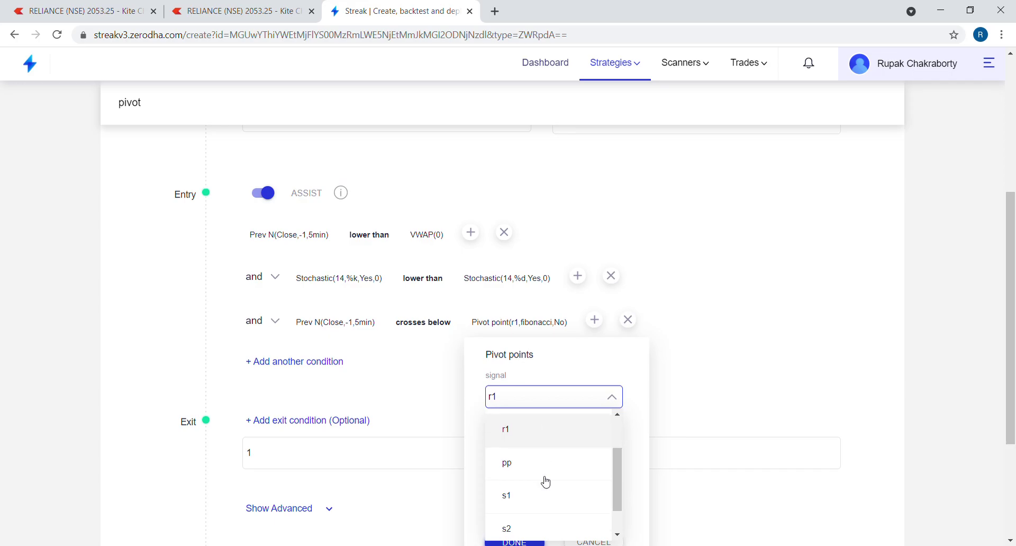
pyautogui.click(538, 466)
pyautogui.scroll(-1, 678, 432)
pyautogui.click(514, 476)
# - Save the edited sell-side strategy and backtest it
pyautogui.scroll(-2, 358, 325)
pyautogui.click(269, 475)
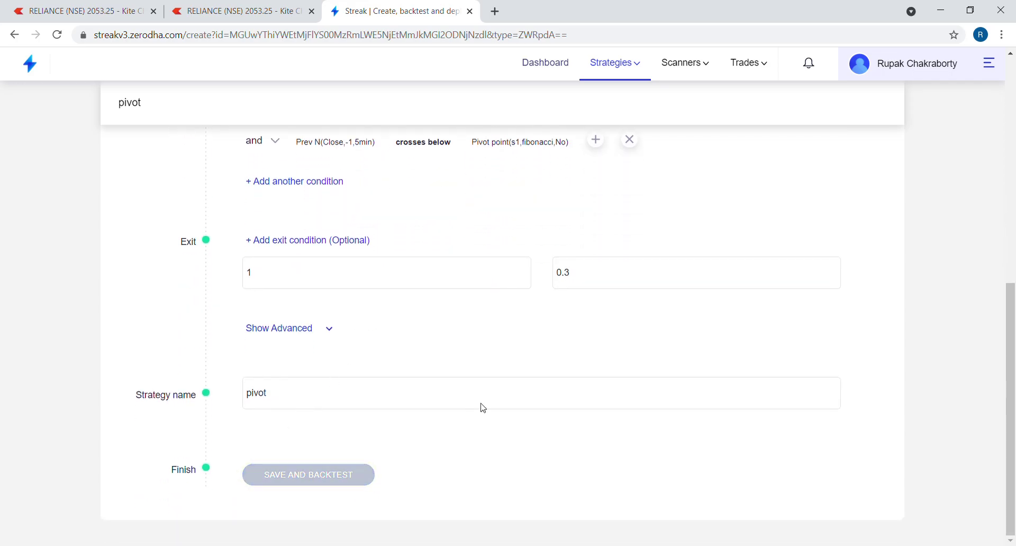